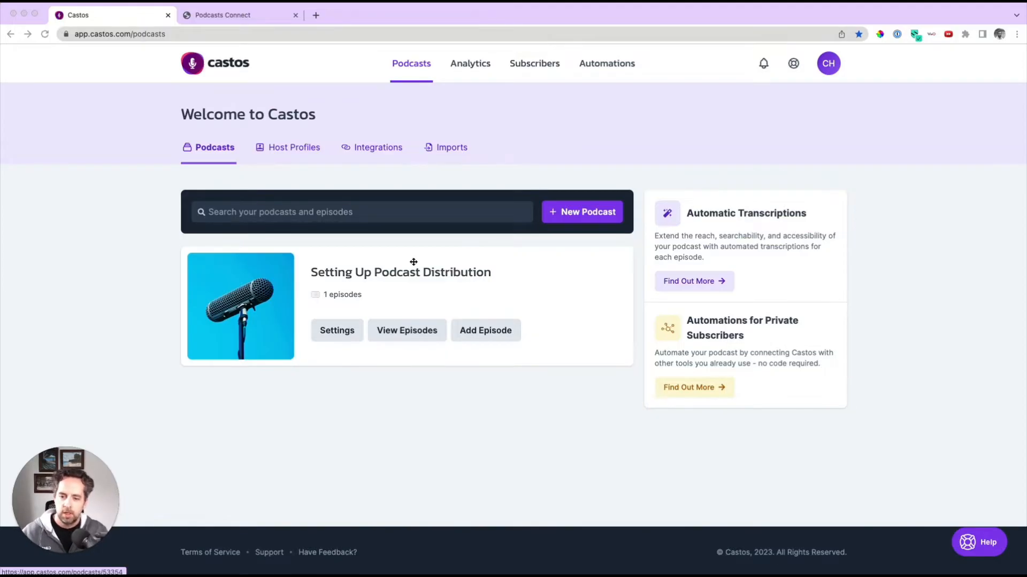
- Open the distribution settings of the Setting Up Podcast Distribution podcast and select its public RSS feed URL
click(434, 406)
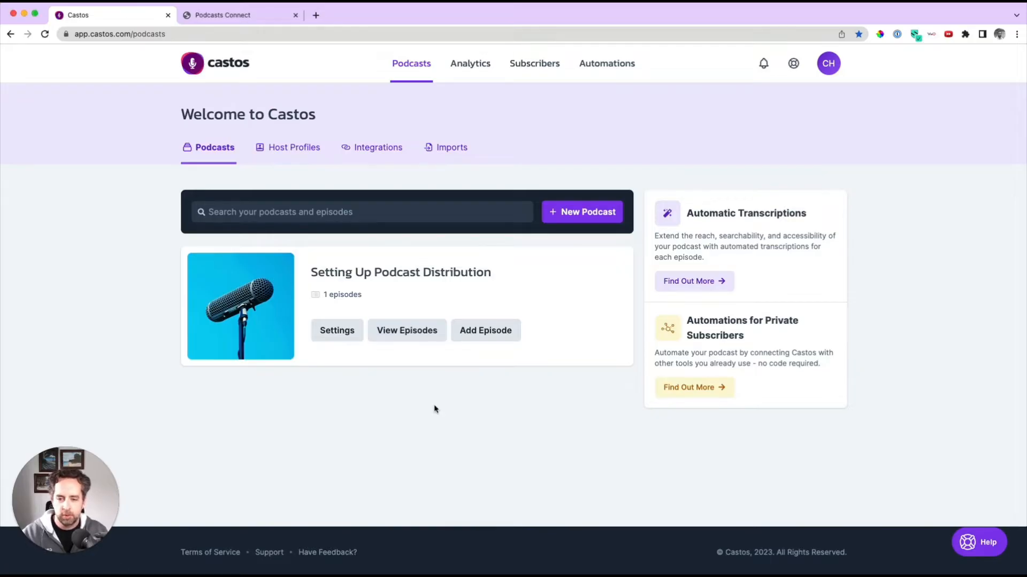
click(397, 333)
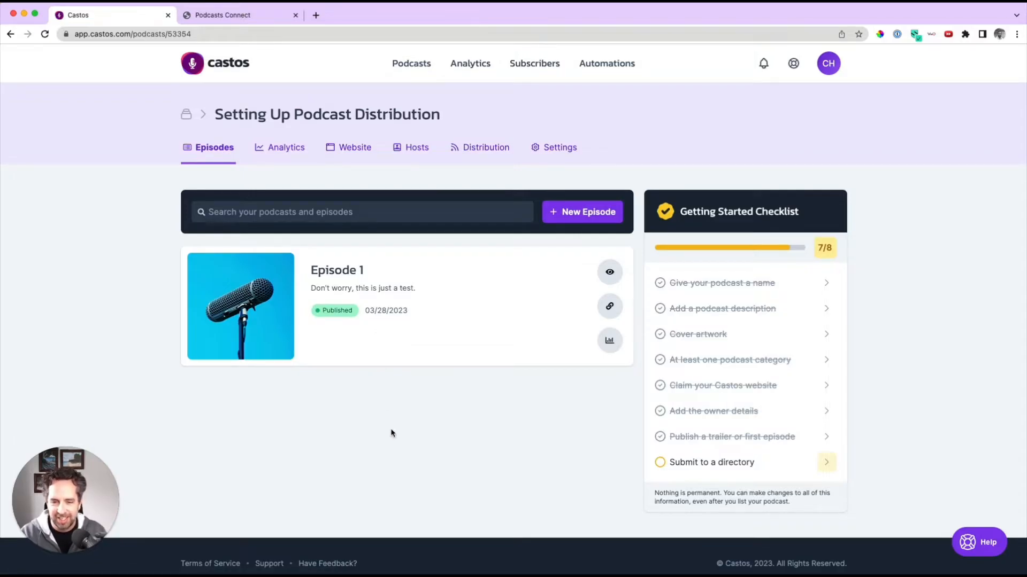
click(548, 154)
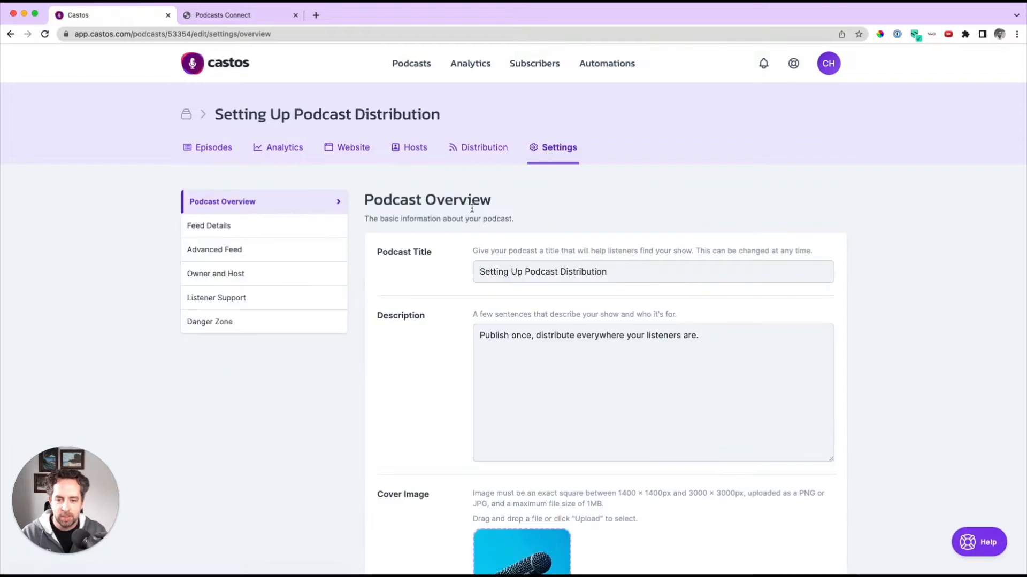
click(478, 150)
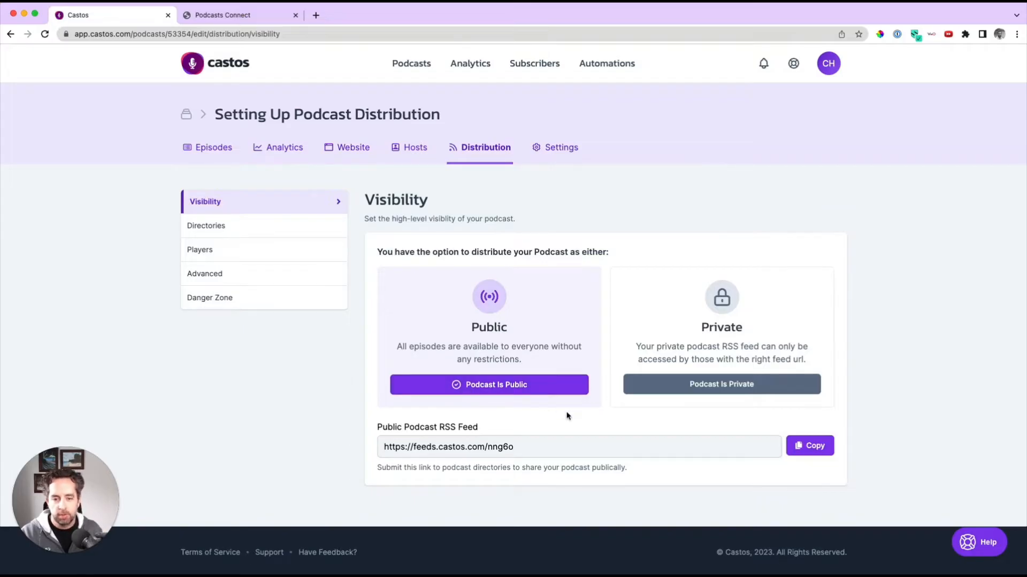
triple_click(534, 448)
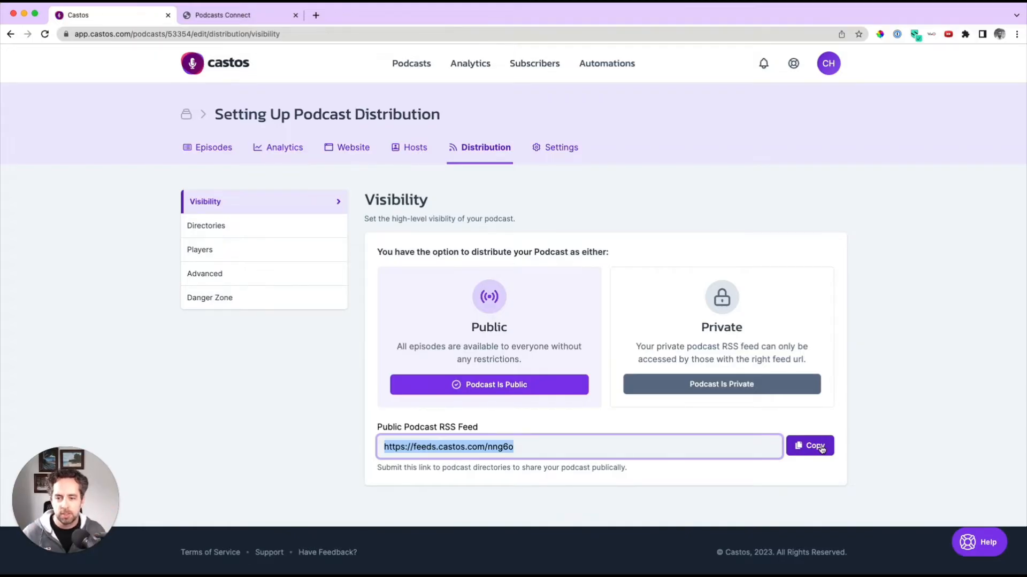
- Submit the Setting Up Podcast Distribution show to the Spotify directory through the direct integration
click(236, 229)
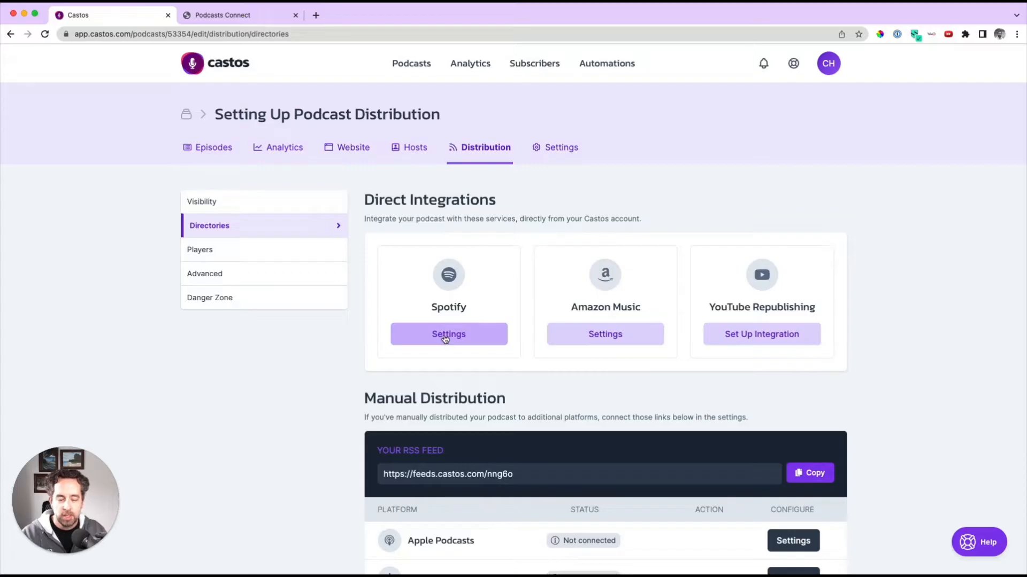
click(445, 337)
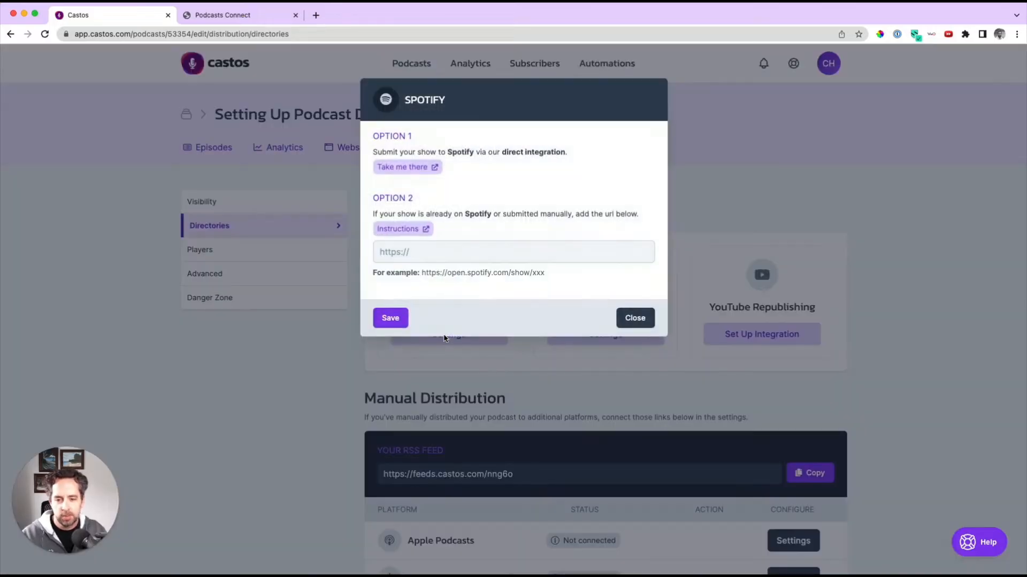
click(398, 168)
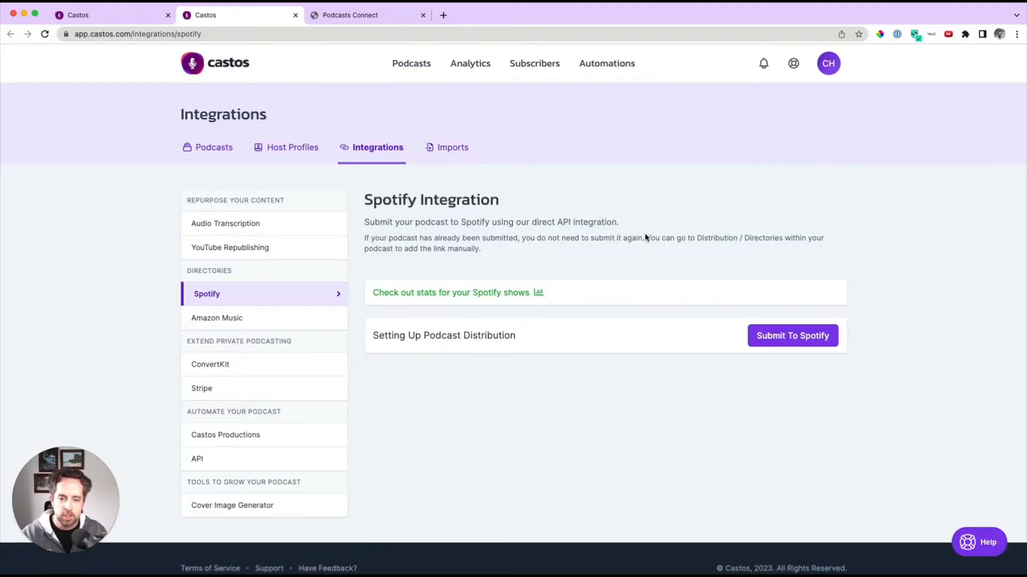
click(789, 348)
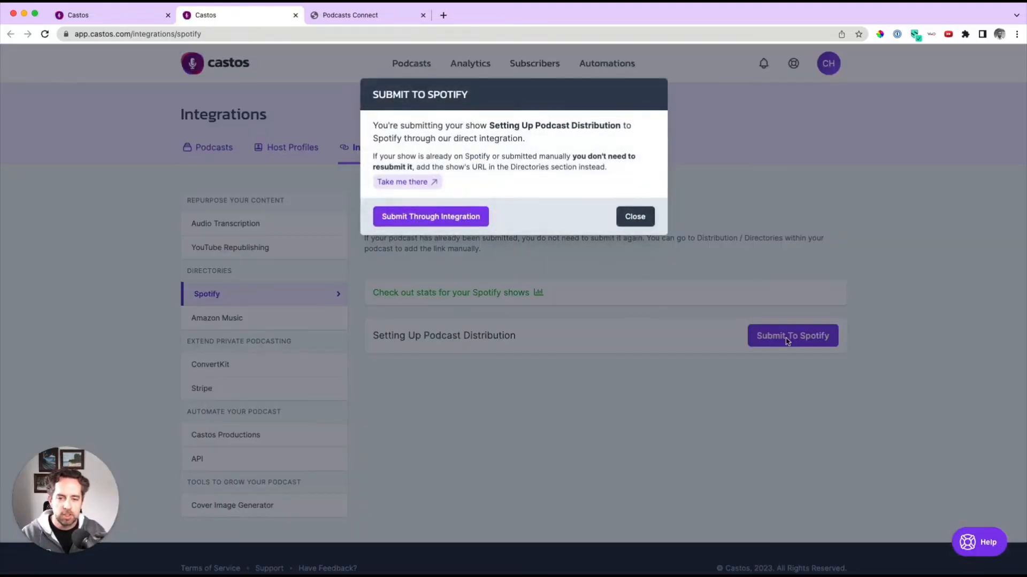
click(428, 221)
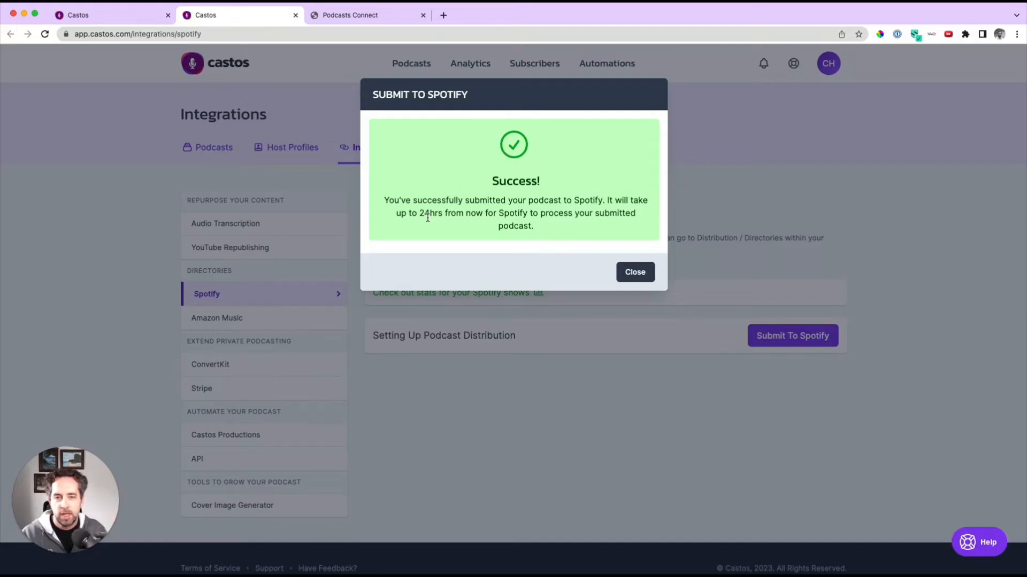
click(634, 273)
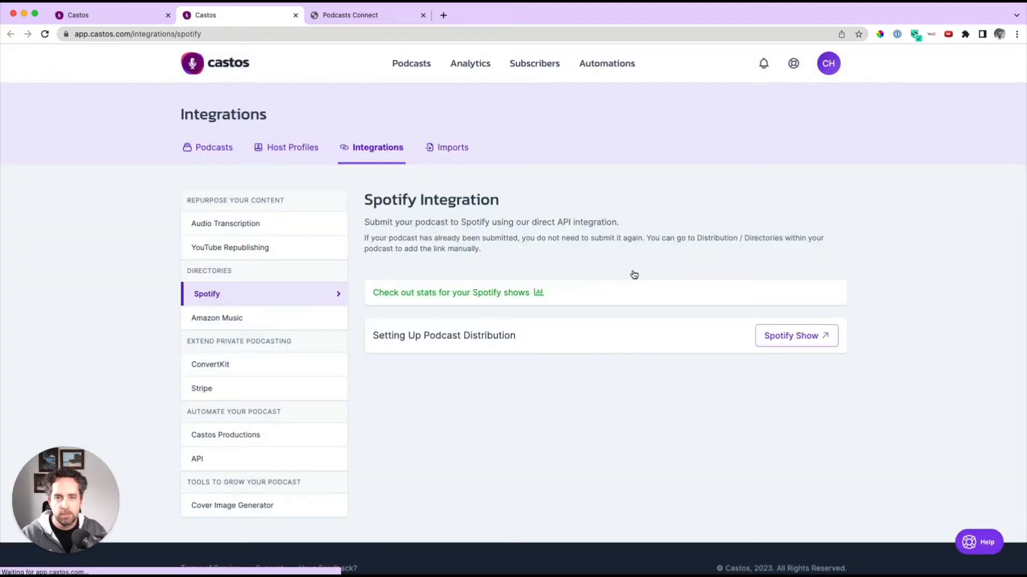
- Submit the show to Amazon Music through the direct integration with United States as the country of origin
click(257, 318)
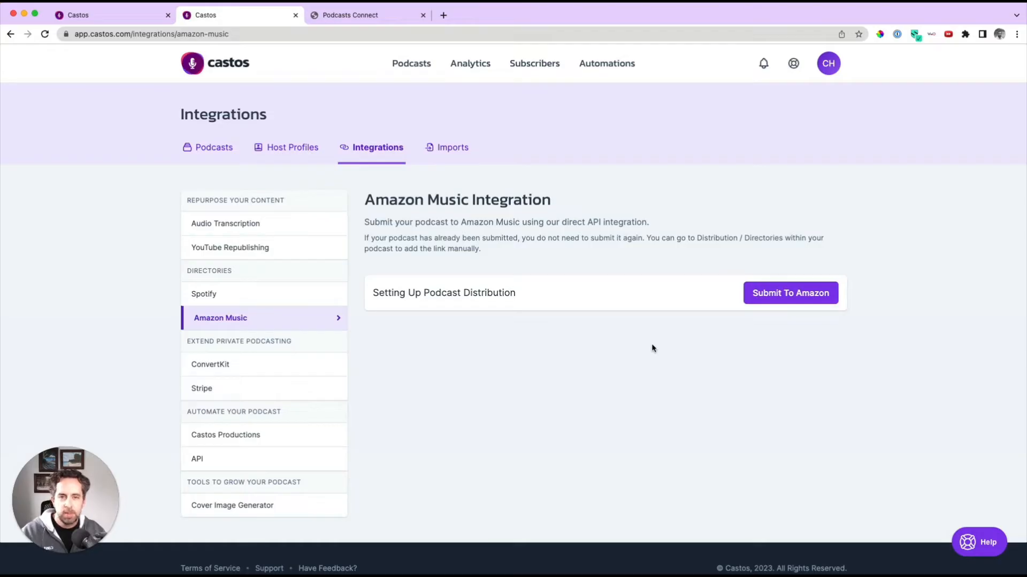
click(779, 289)
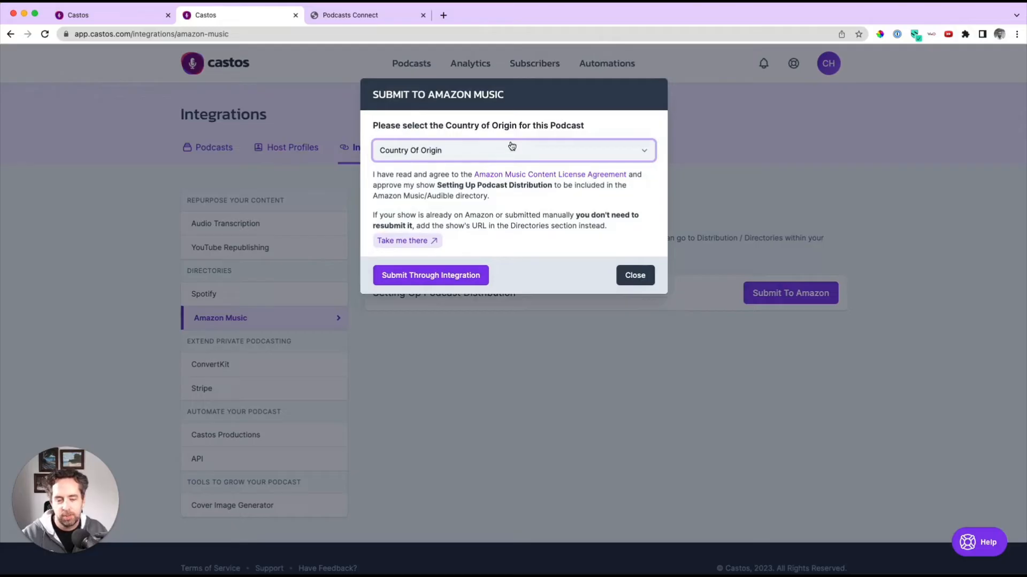
click(430, 154)
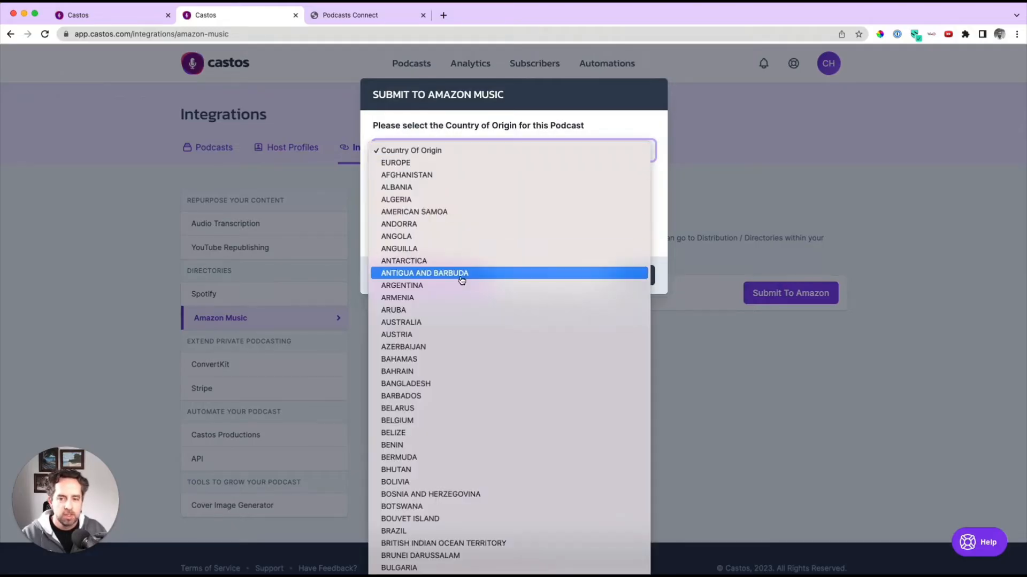
scroll(459, 281, down, 20)
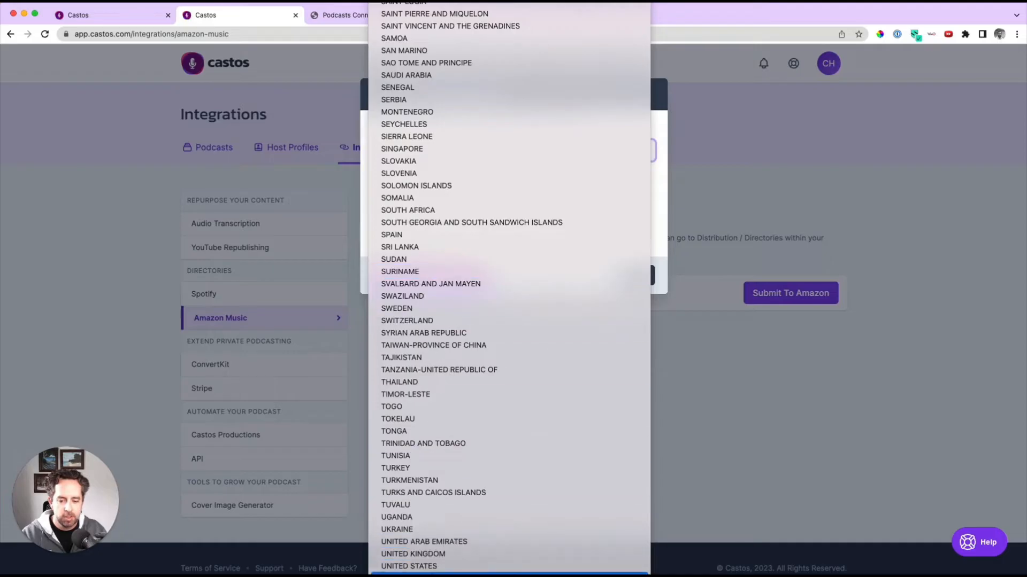
click(431, 567)
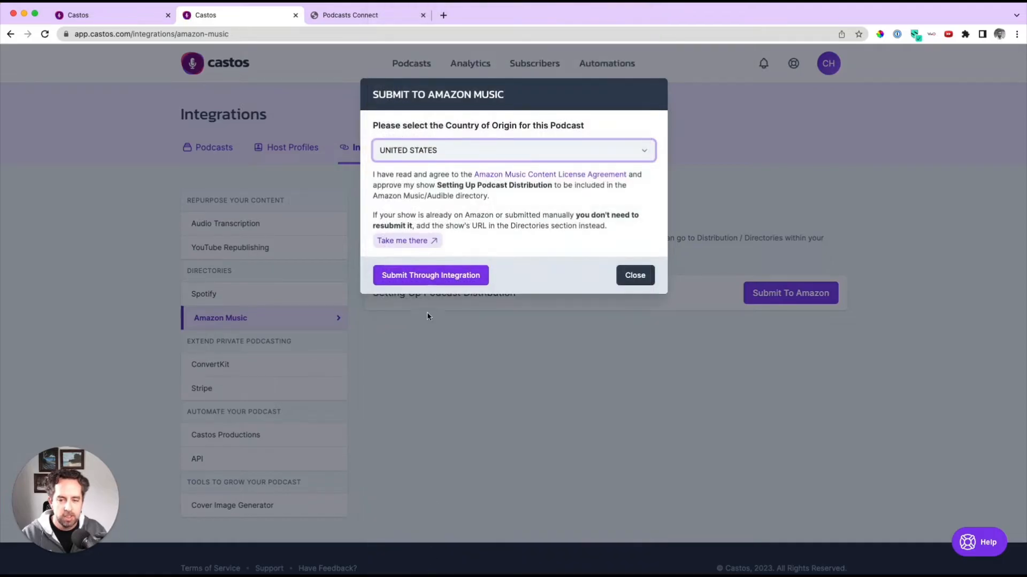
click(424, 276)
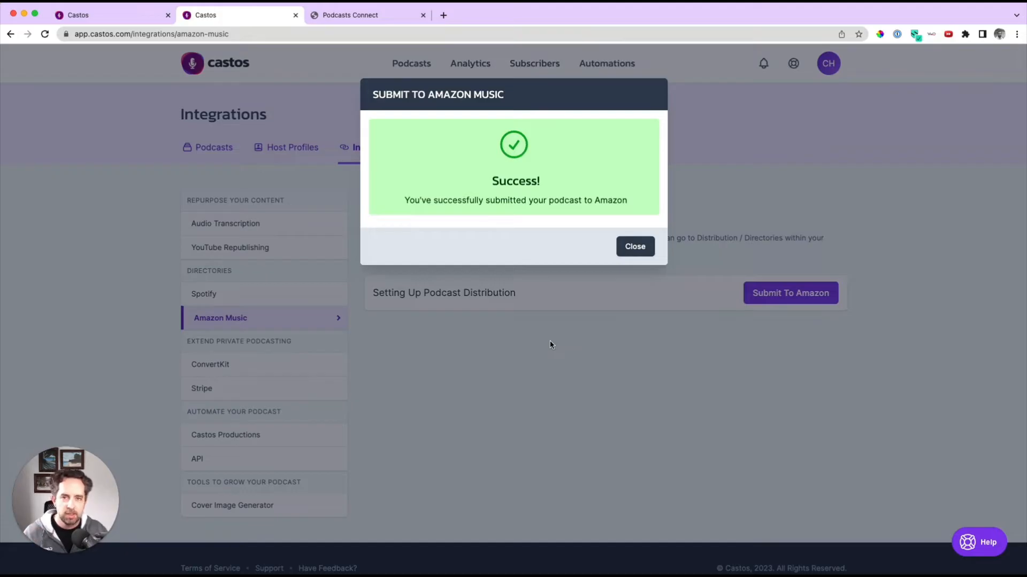
click(640, 247)
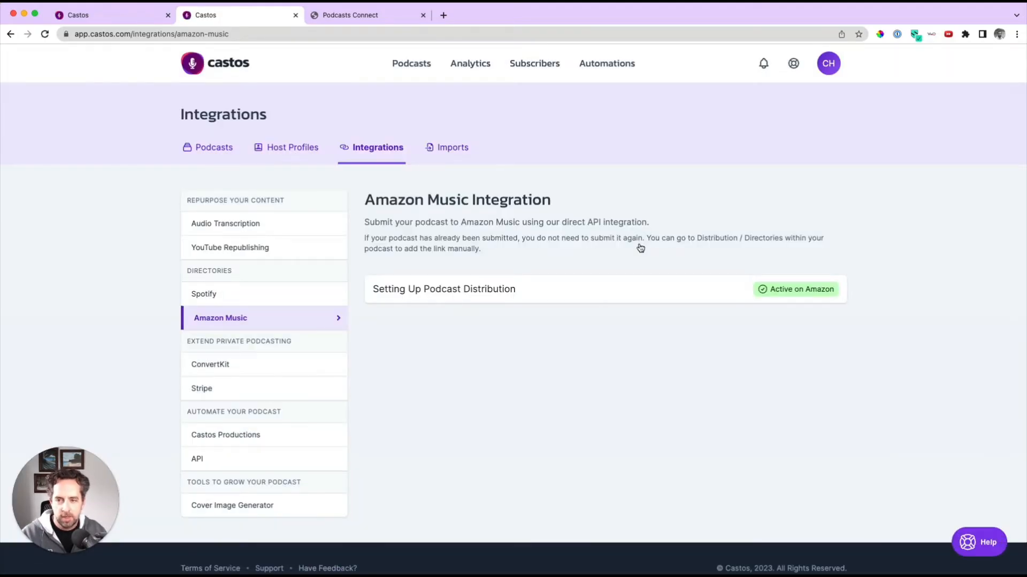
- Switch to Apple Podcasts Connect and start adding a new show with an RSS feed
click(337, 17)
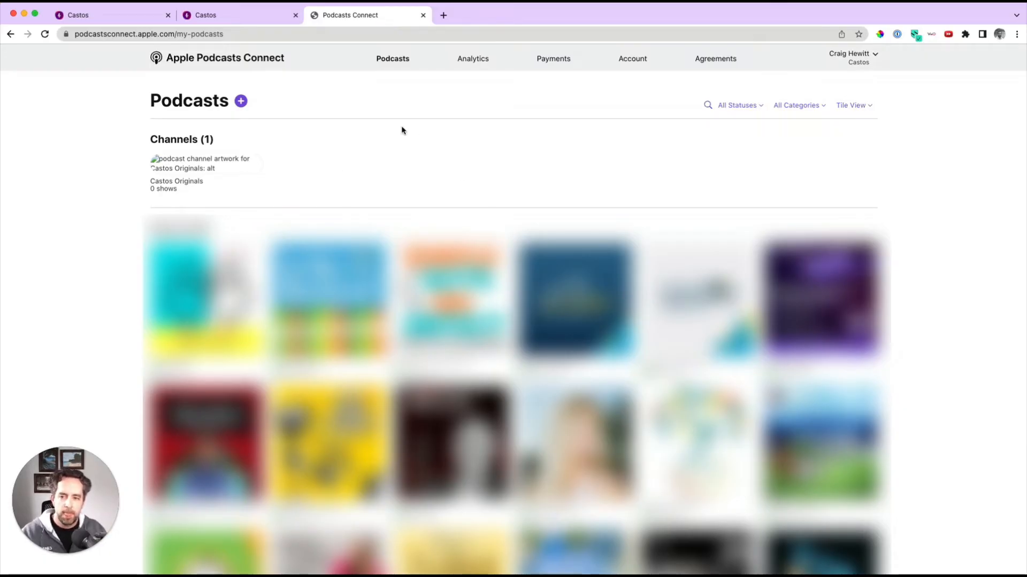
click(243, 101)
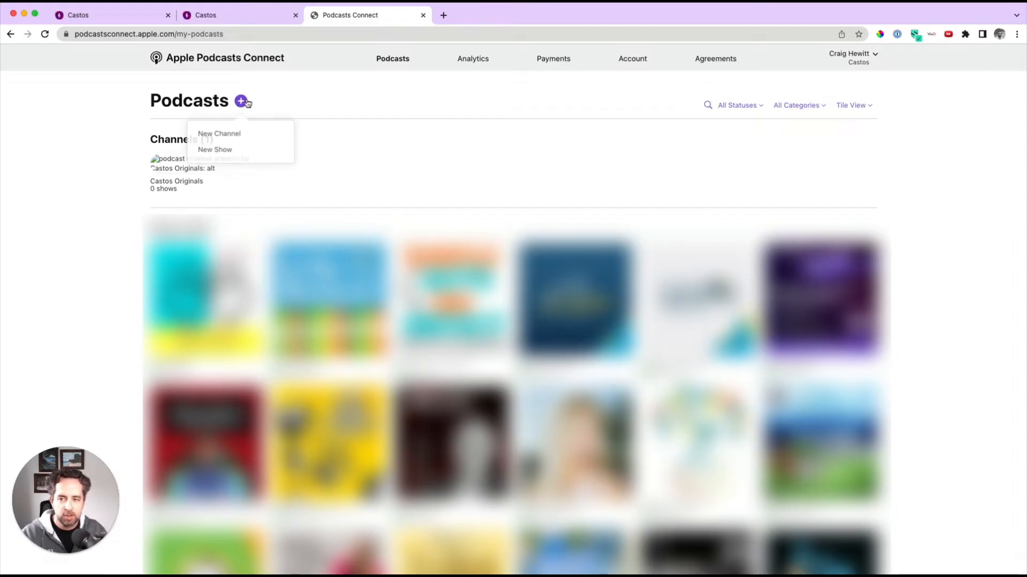
click(225, 150)
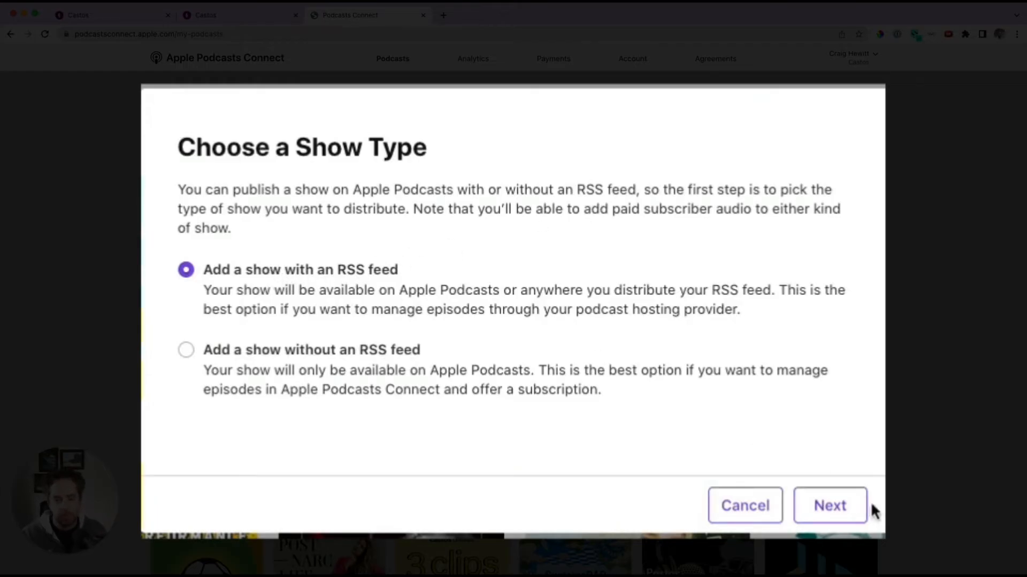
click(822, 505)
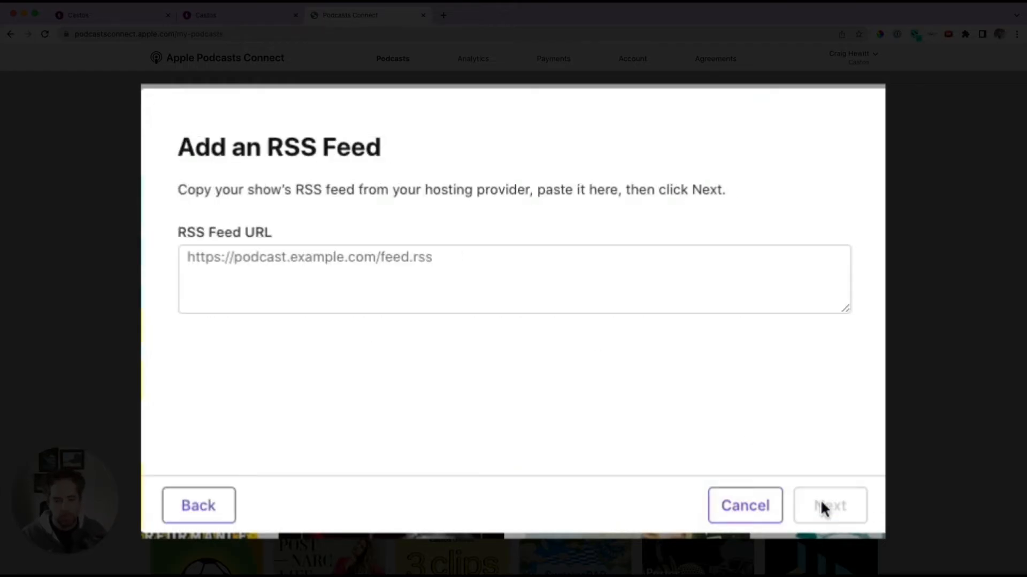
click(469, 293)
text(https://feeds.castos.com/nng6o)
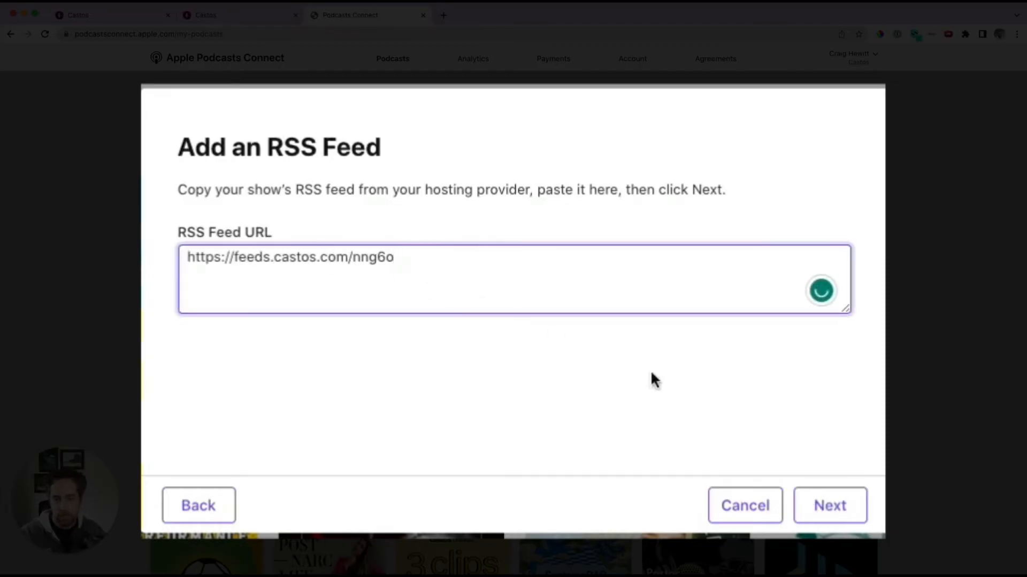
click(844, 502)
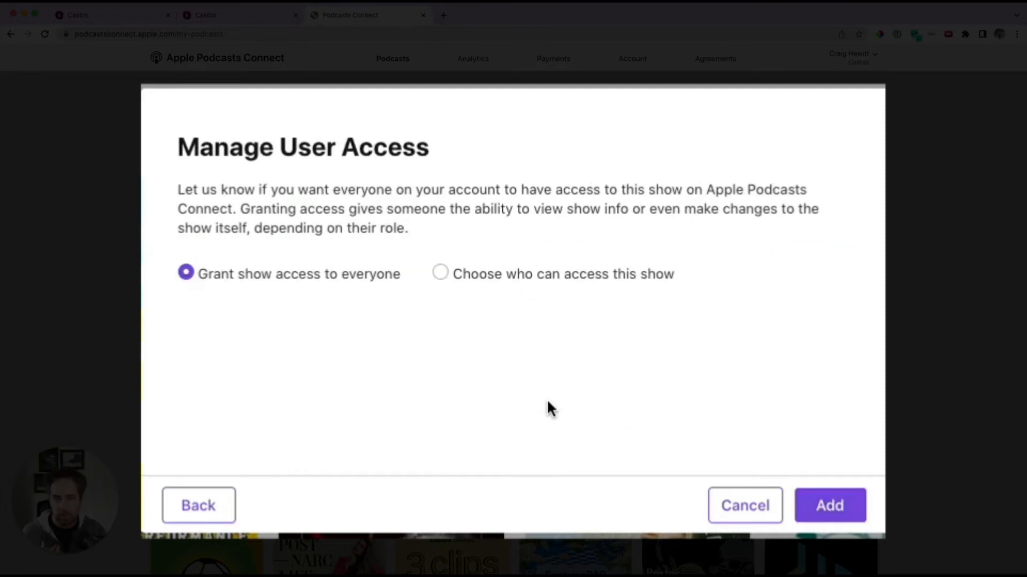
click(822, 504)
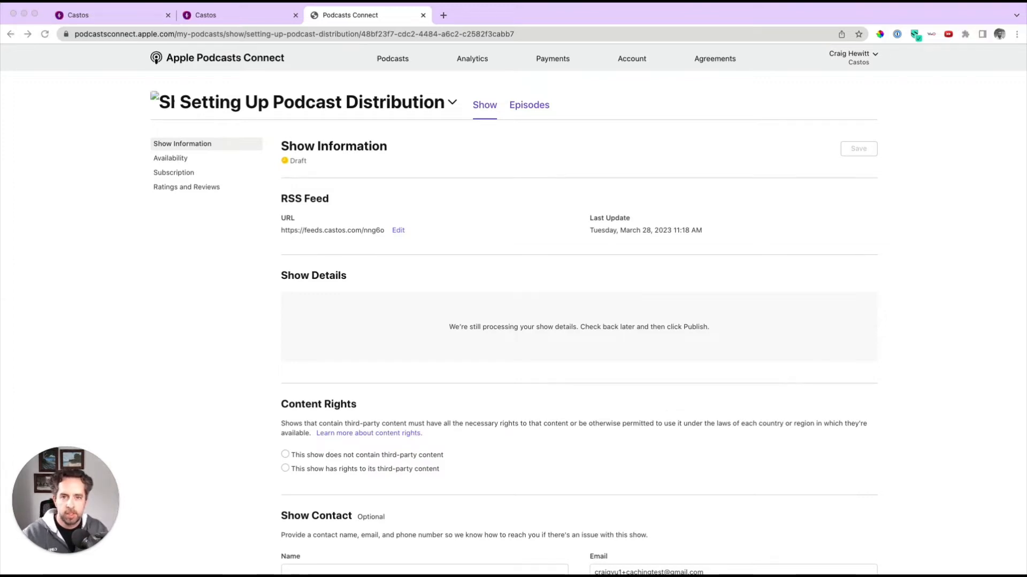
- Reload the new show's information page and review its show details, including the description
click(169, 351)
key(super+r)
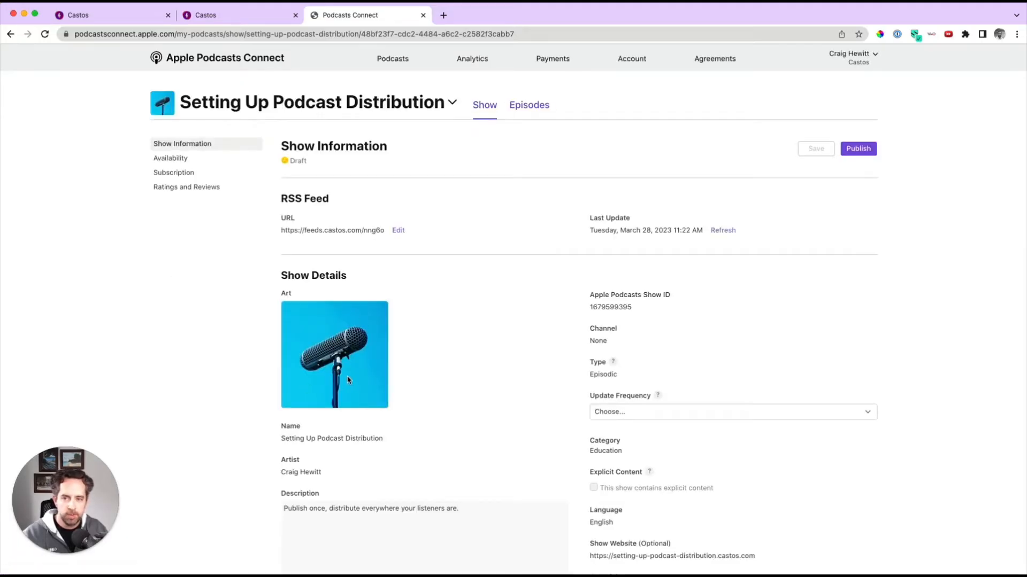
scroll(394, 293, down, 1)
scroll(394, 293, down, 2)
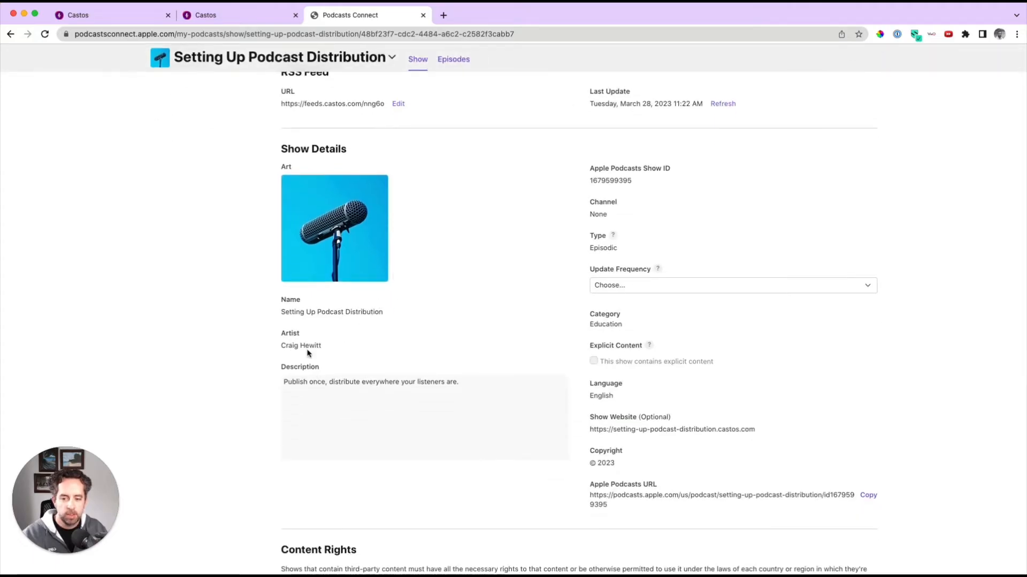
triple_click(302, 381)
click(379, 384)
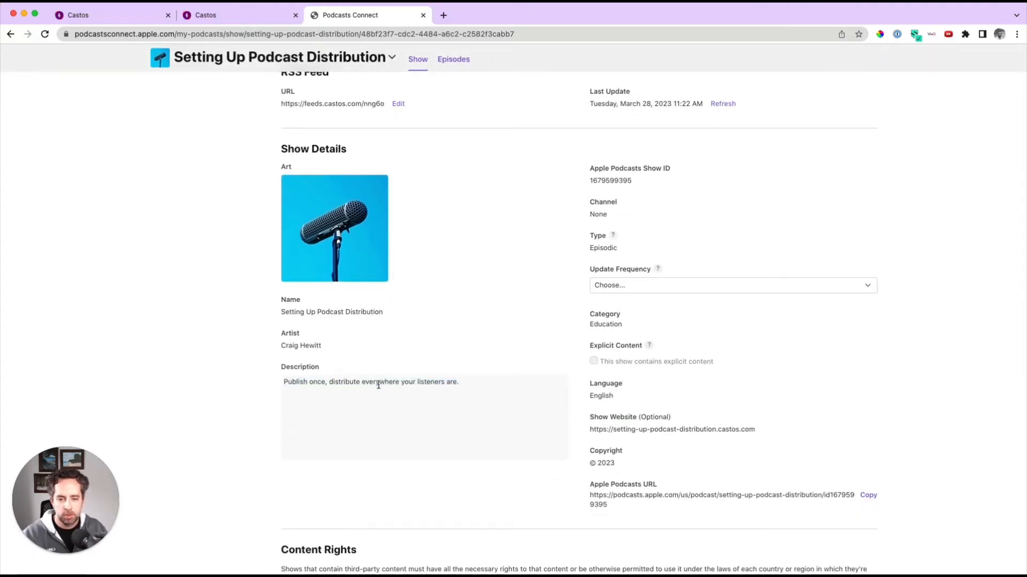
- Set the show's update frequency to Weekly and save the show information
click(666, 285)
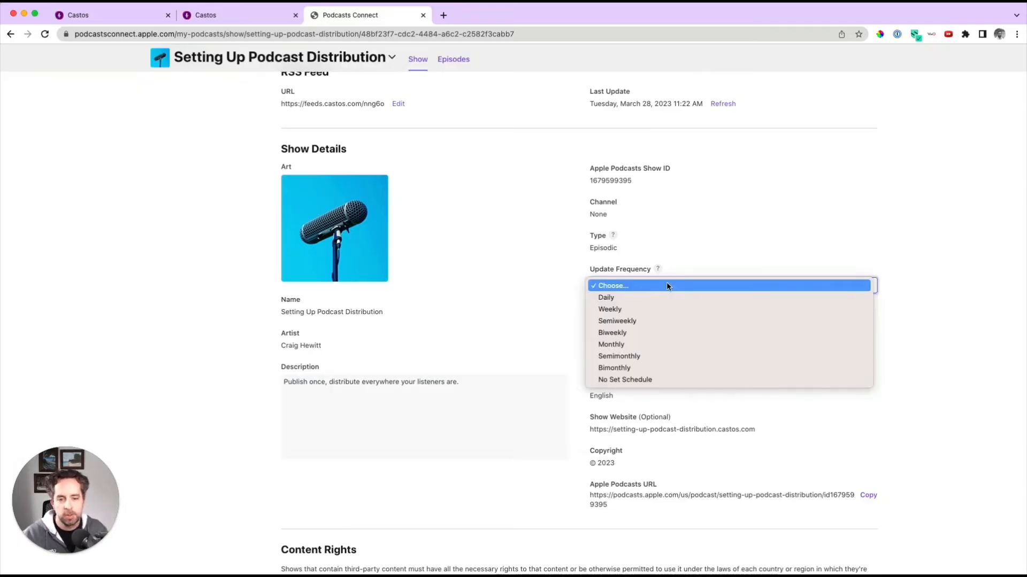
click(661, 309)
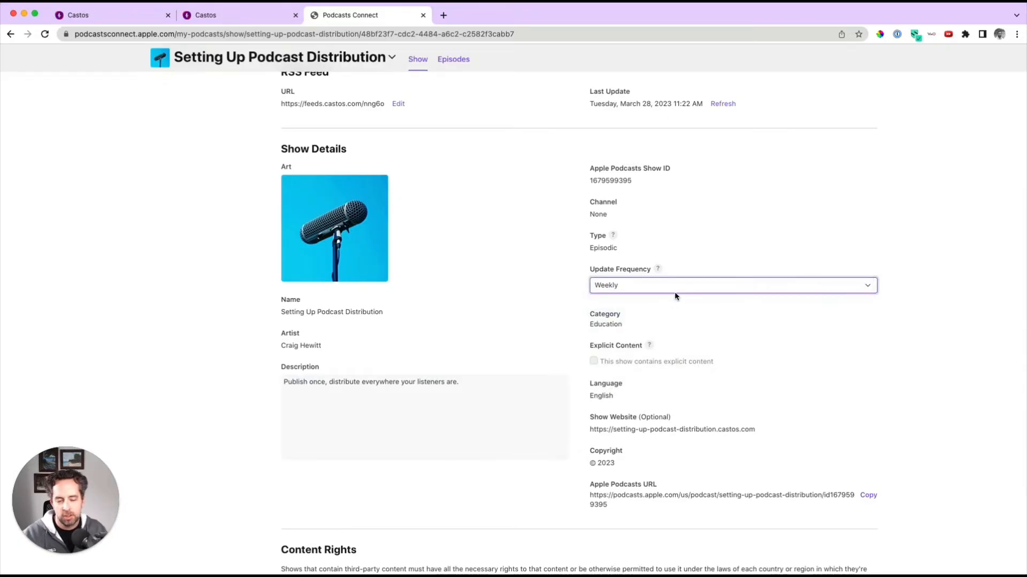
click(897, 231)
scroll(896, 231, up, 1)
scroll(896, 231, up, 3)
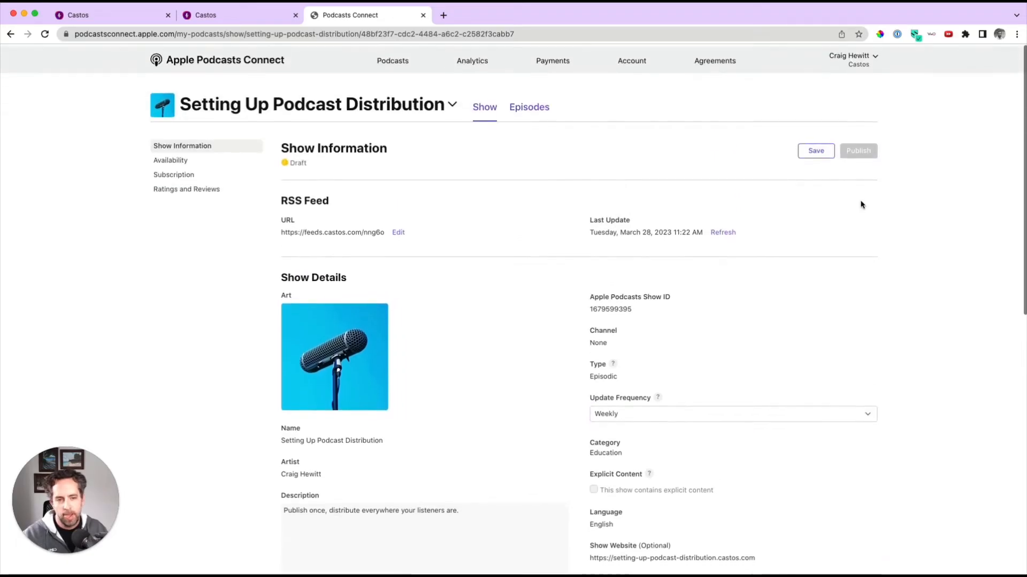
click(819, 149)
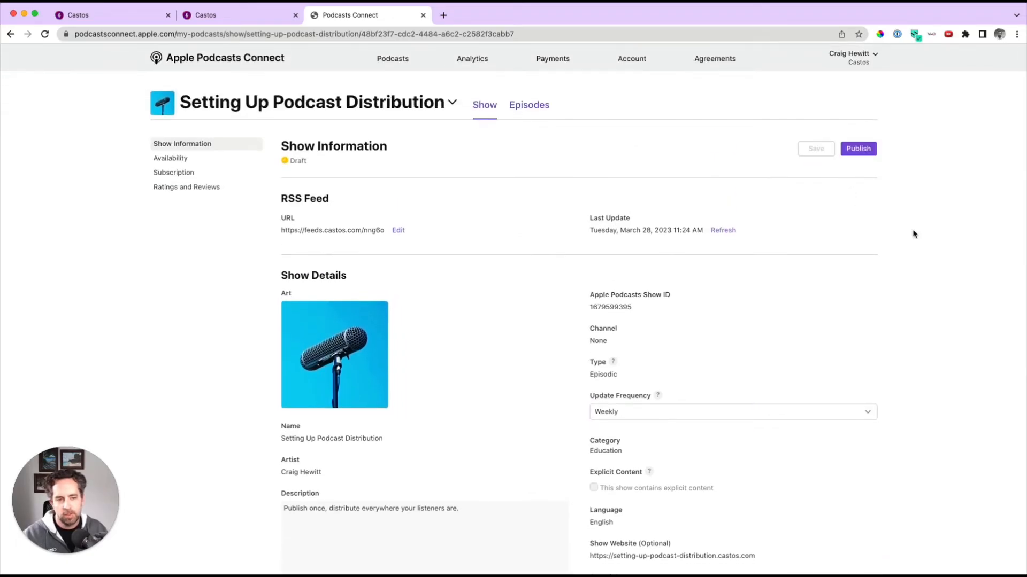
- Publish the show and select its Apple Podcasts URL in the show details
click(867, 149)
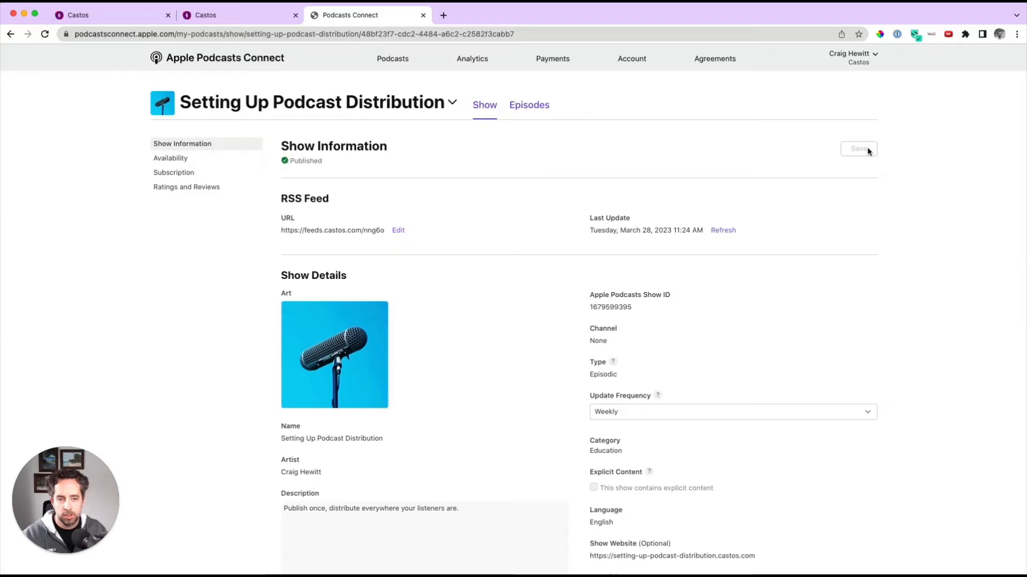
scroll(707, 176, down, 1)
scroll(708, 175, down, 5)
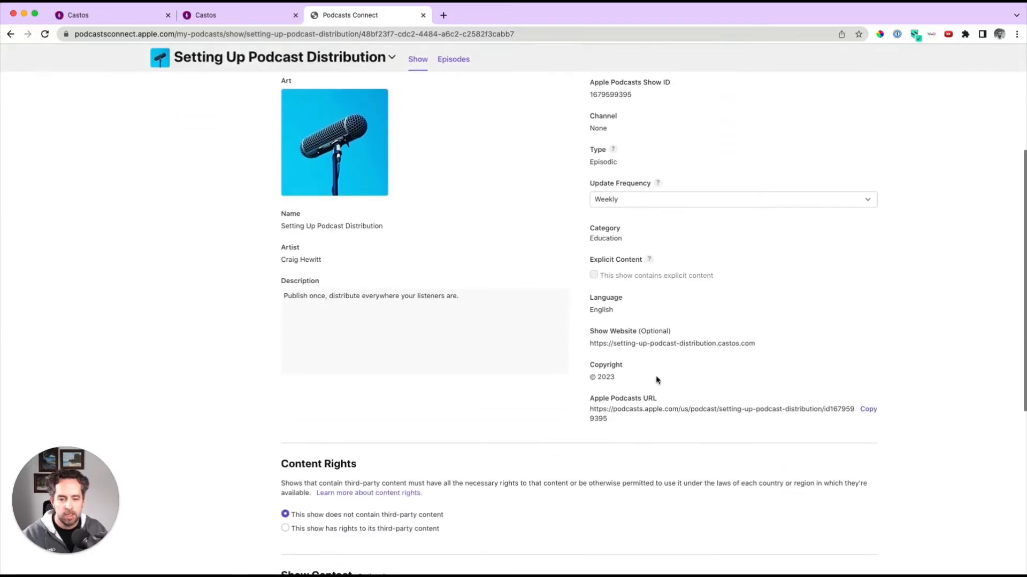
triple_click(598, 411)
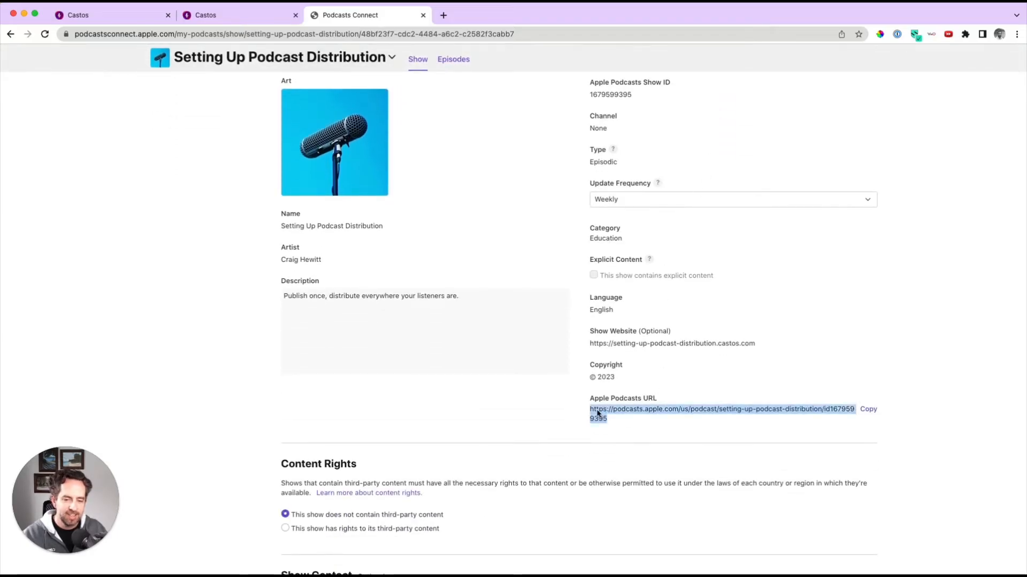
- Copy the show's Apple Podcasts URL, switch to the Castos directories page and dismiss the Spotify settings without saving
click(867, 410)
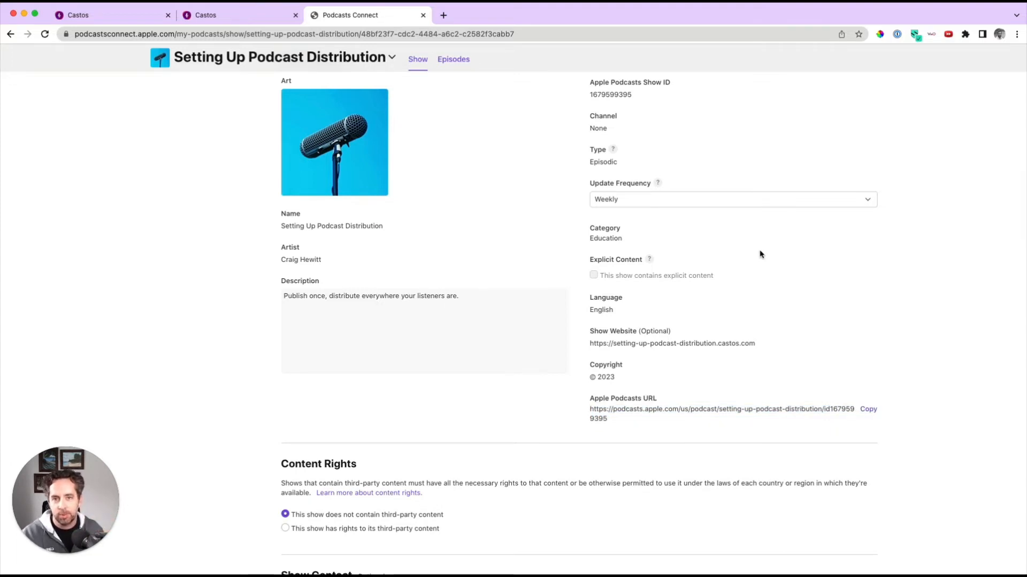
click(81, 17)
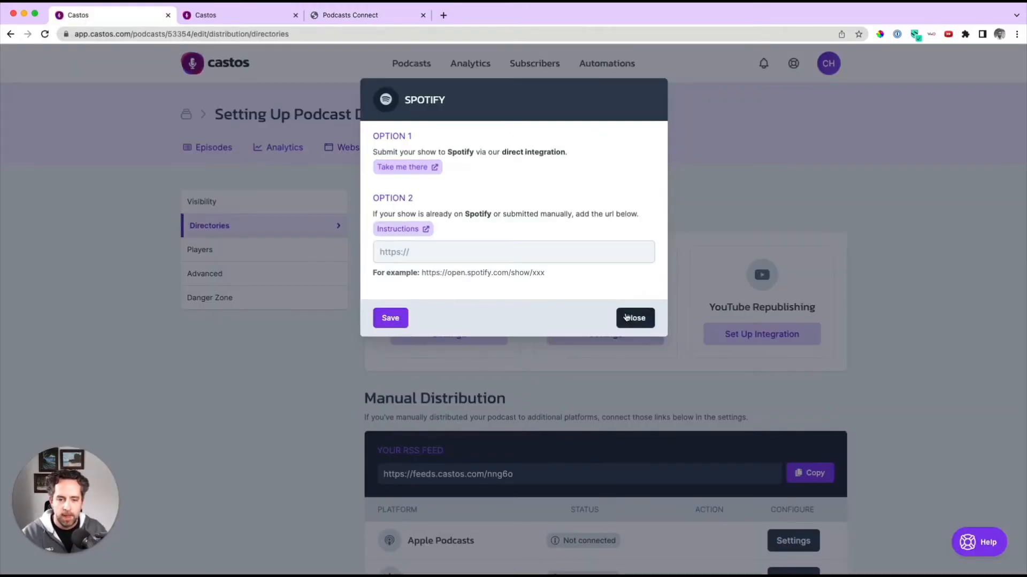
click(624, 318)
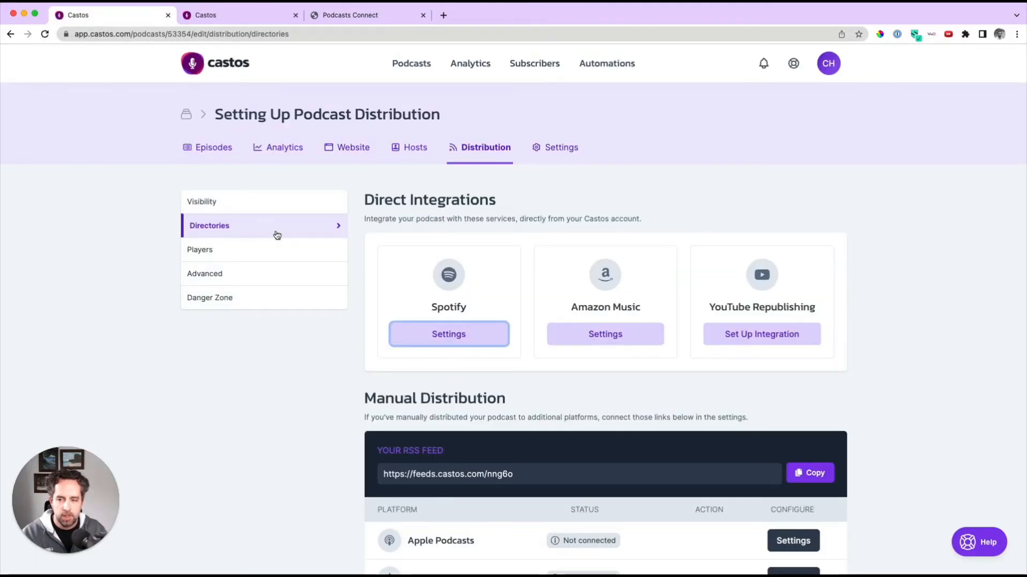
scroll(685, 337, down, 1)
scroll(685, 337, down, 2)
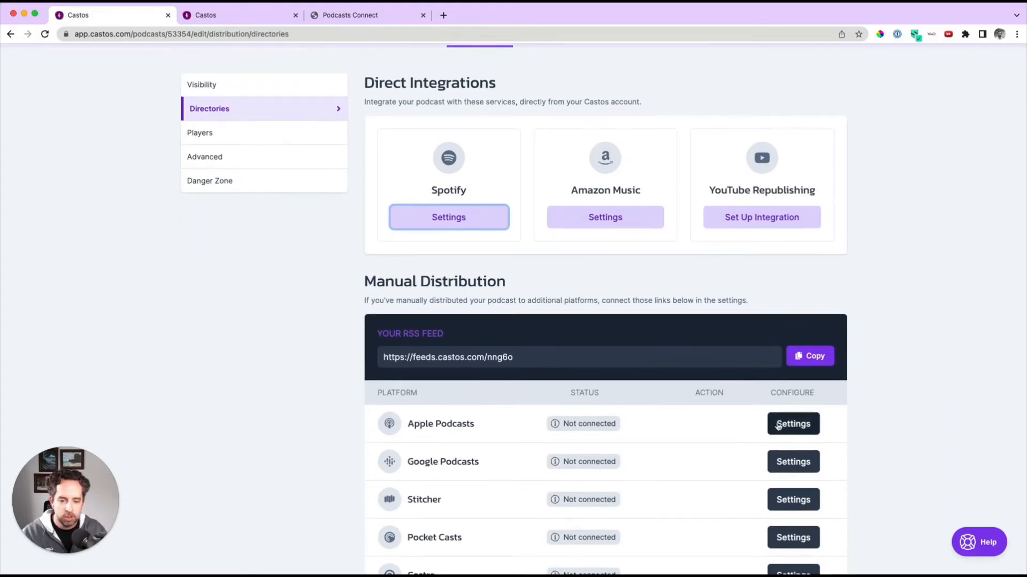
click(797, 425)
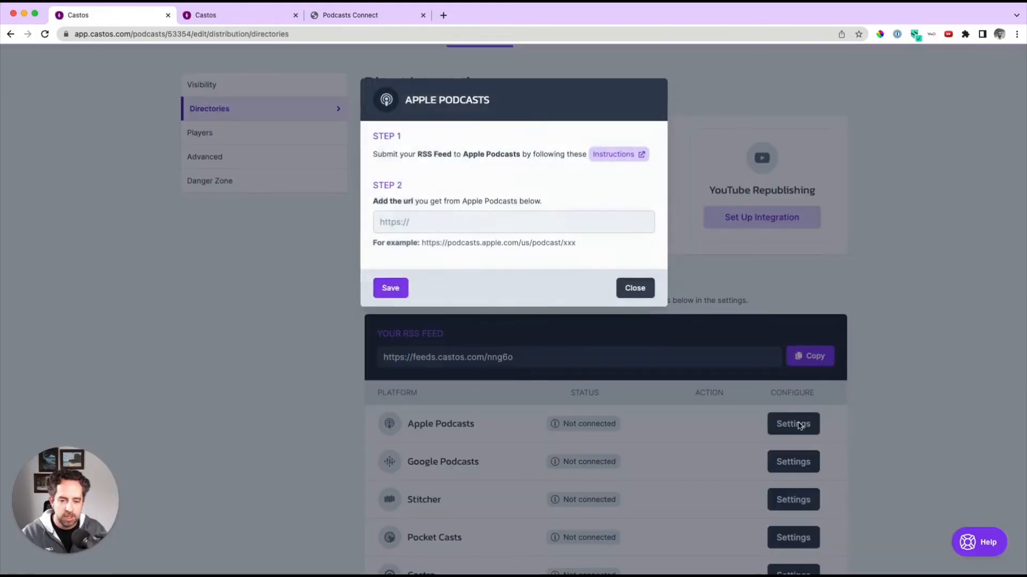
click(467, 222)
key(ctrl+v)
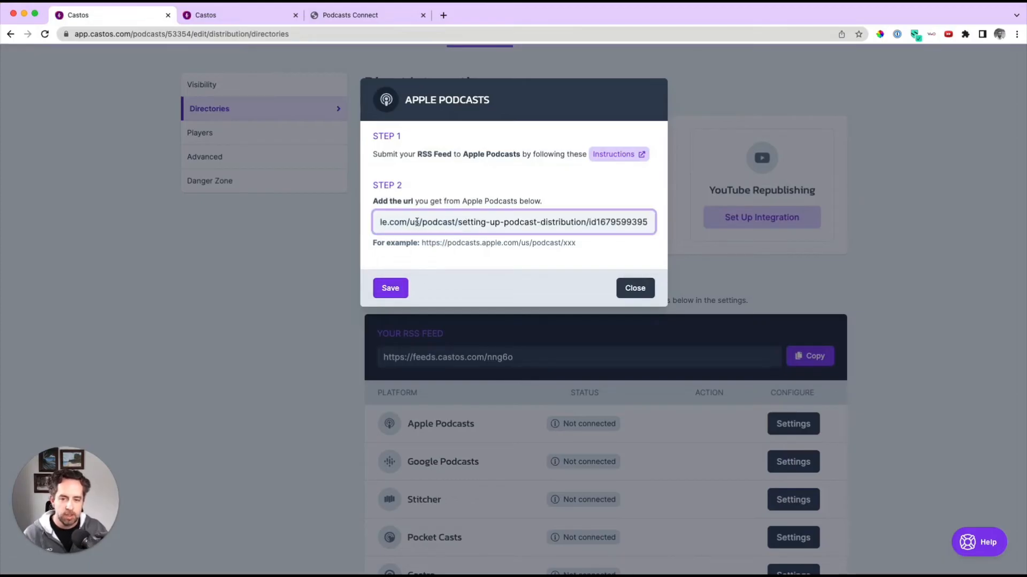
click(390, 289)
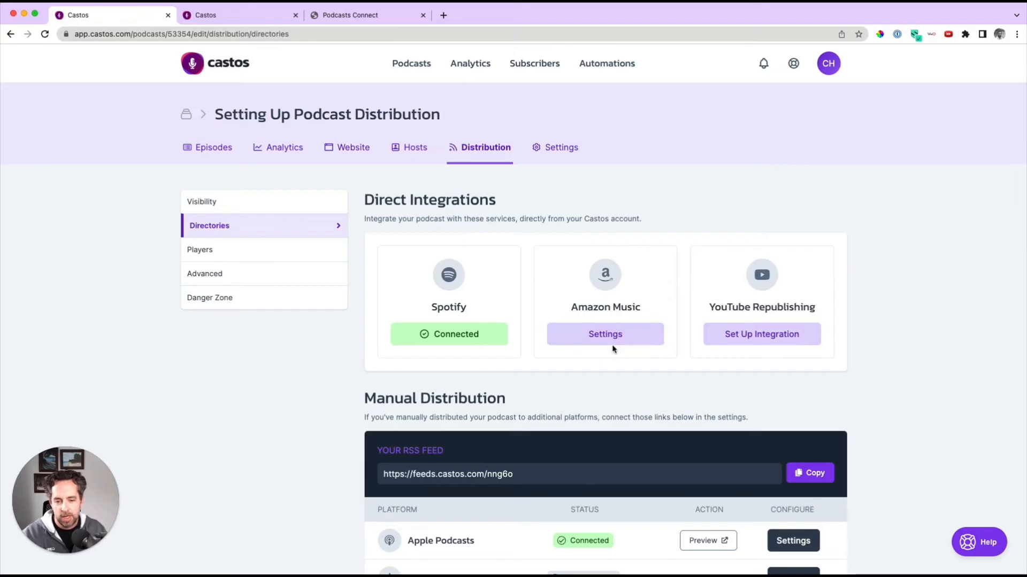
- Review the manual distribution platforms and select the podcast's entire RSS feed URL
scroll(613, 349, down, 1)
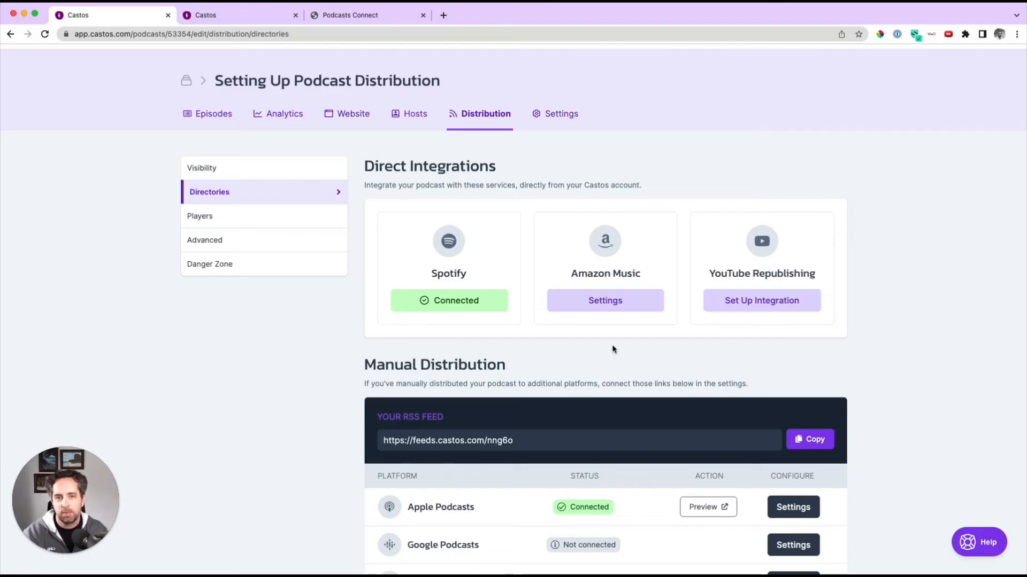
scroll(613, 349, down, 5)
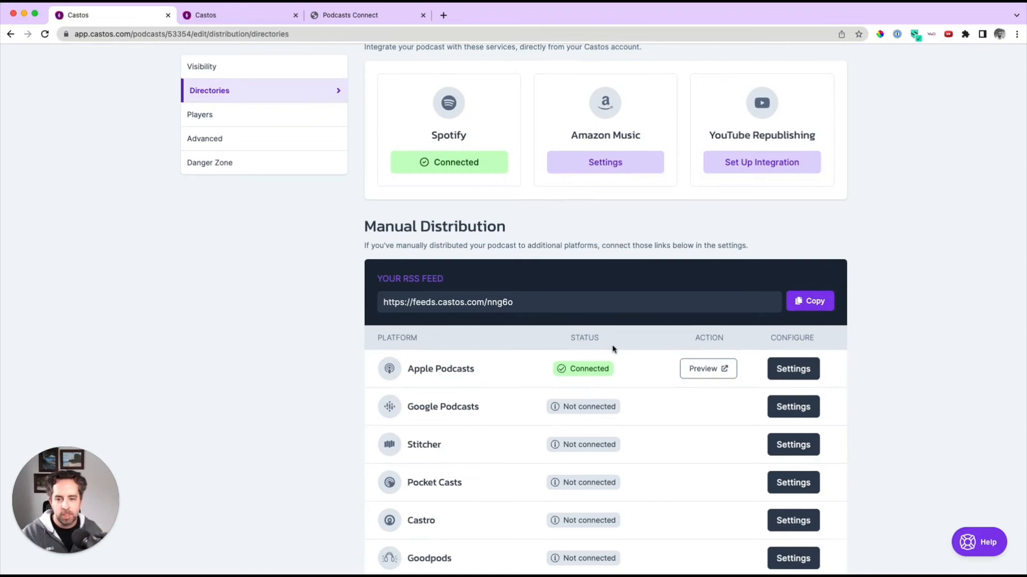
double_click(492, 301)
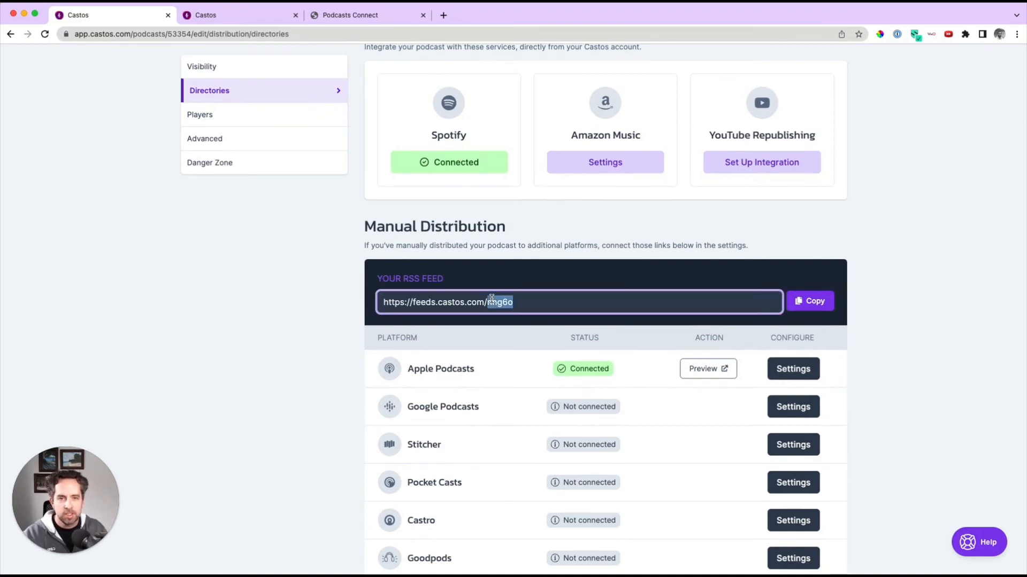
triple_click(491, 301)
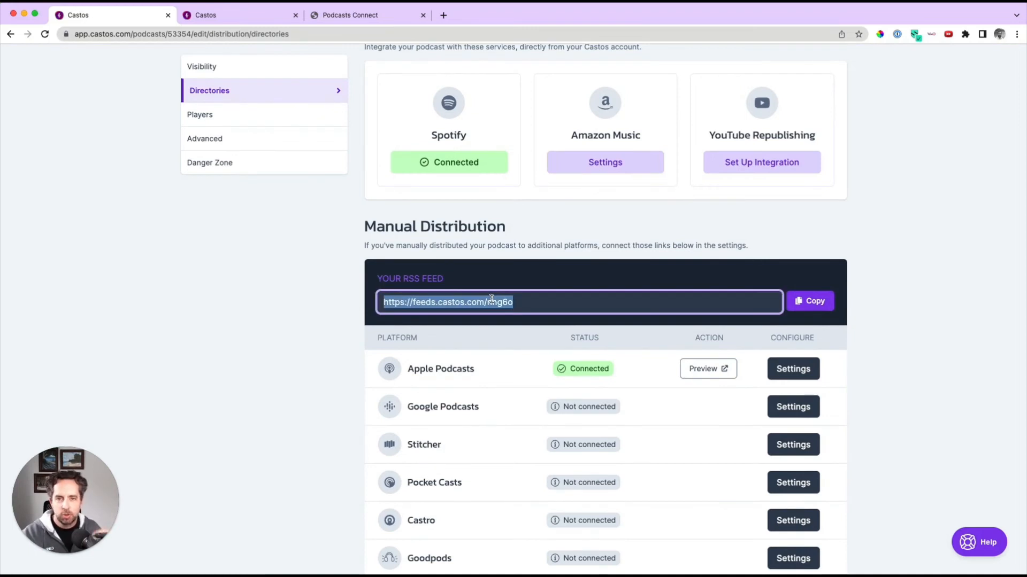